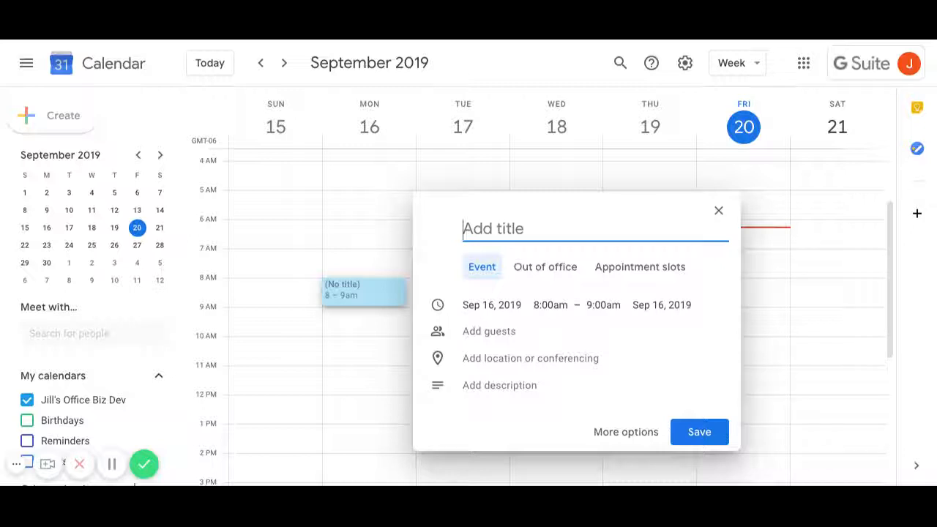
- Create a 'Job' event Monday Sep 16, 8–11am, repeating every weekday, and save it
{"action": "type", "text": "Job"}
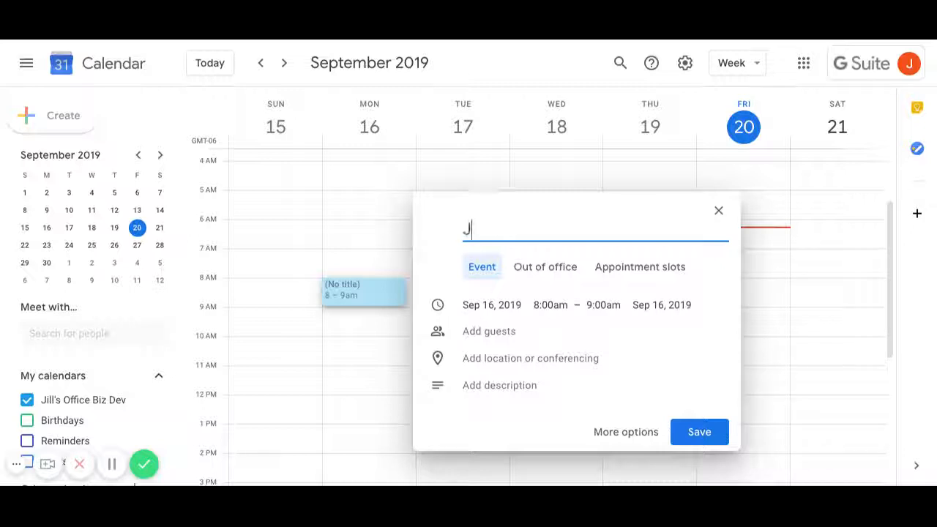
{"action": "left_click", "coordinate": [557, 306]}
{"action": "scroll", "coordinate": [622, 395], "scroll_direction": "down", "scroll_amount": 2}
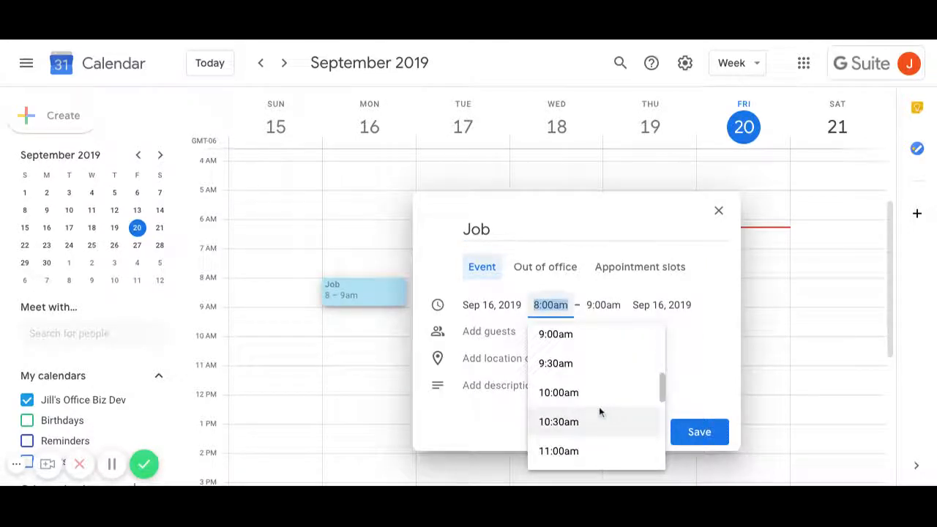
{"action": "left_click", "coordinate": [603, 305]}
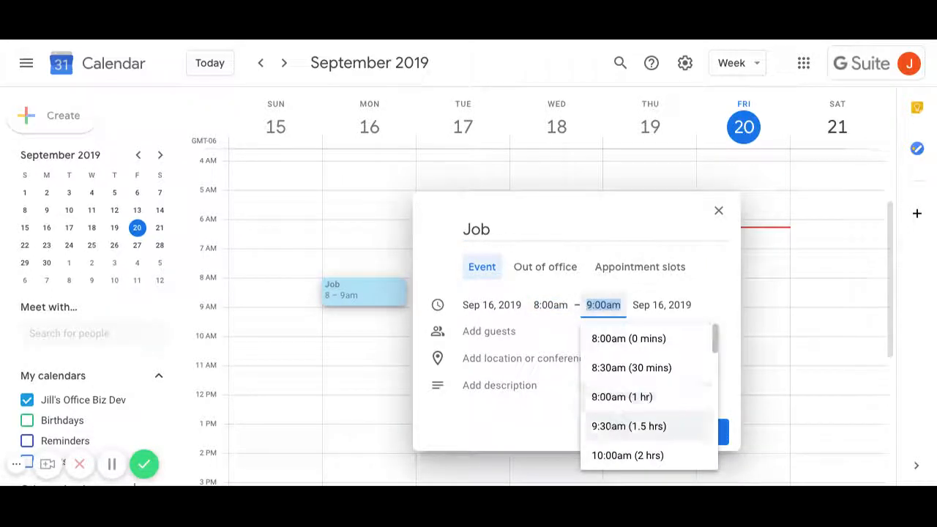
{"action": "scroll", "coordinate": [617, 448], "scroll_direction": "down", "scroll_amount": 3}
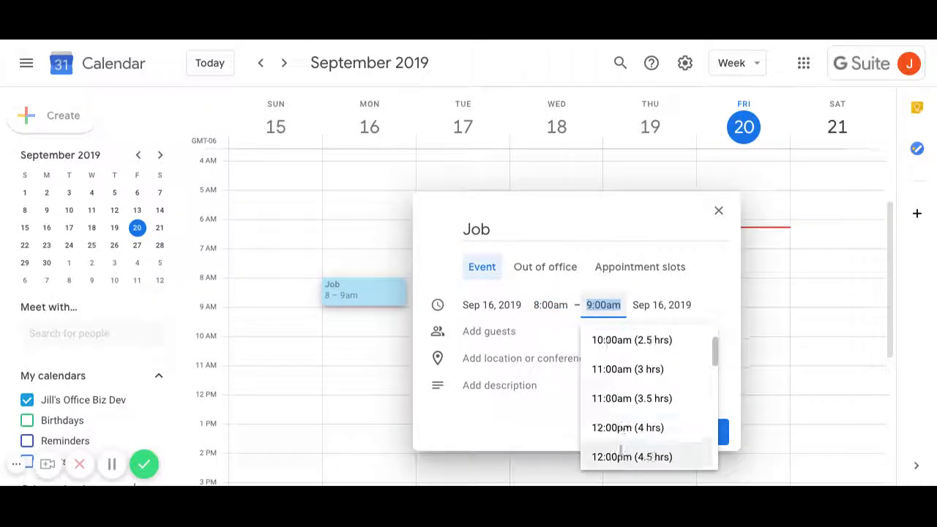
{"action": "left_click", "coordinate": [619, 370]}
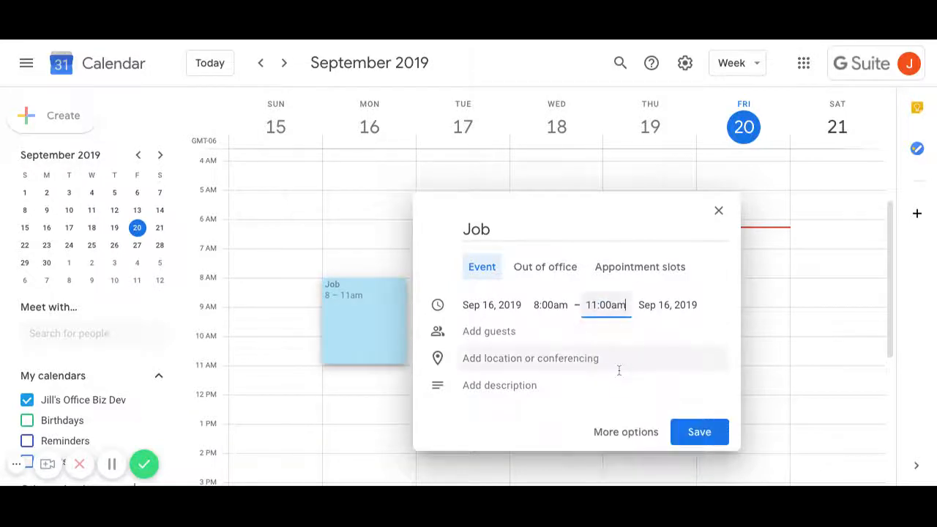
{"action": "left_click", "coordinate": [629, 437]}
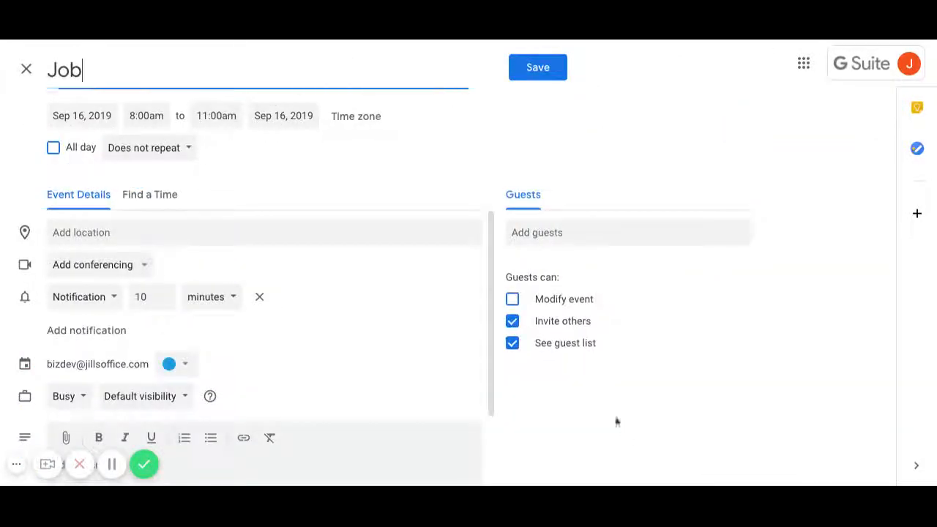
{"action": "left_click", "coordinate": [146, 149]}
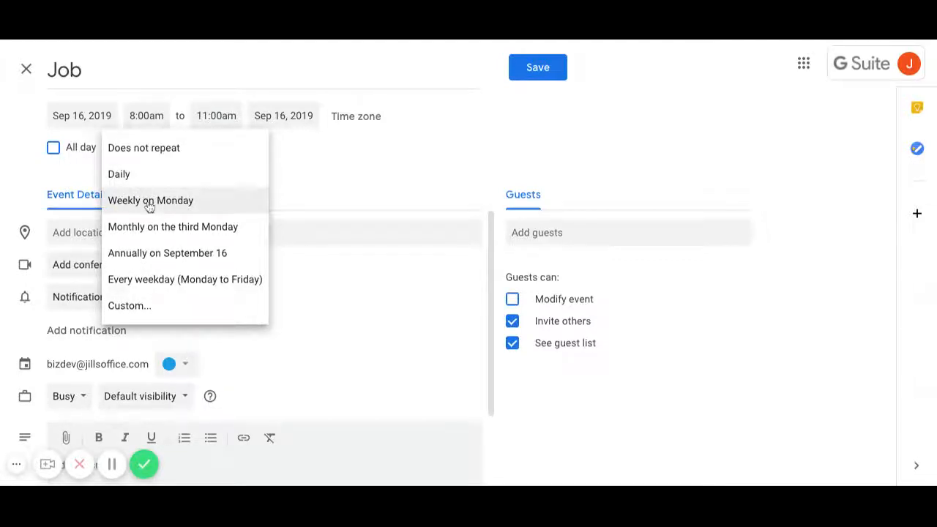
{"action": "left_click", "coordinate": [160, 286]}
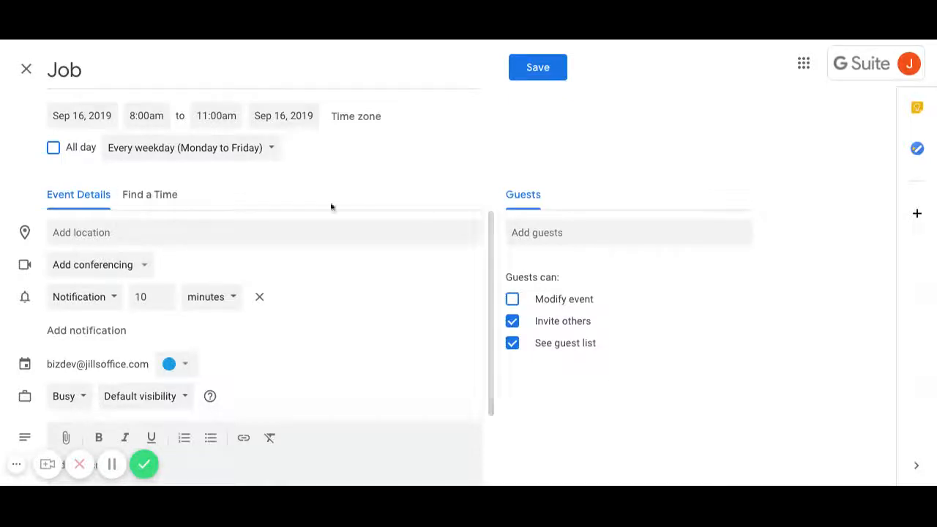
{"action": "left_click", "coordinate": [554, 72]}
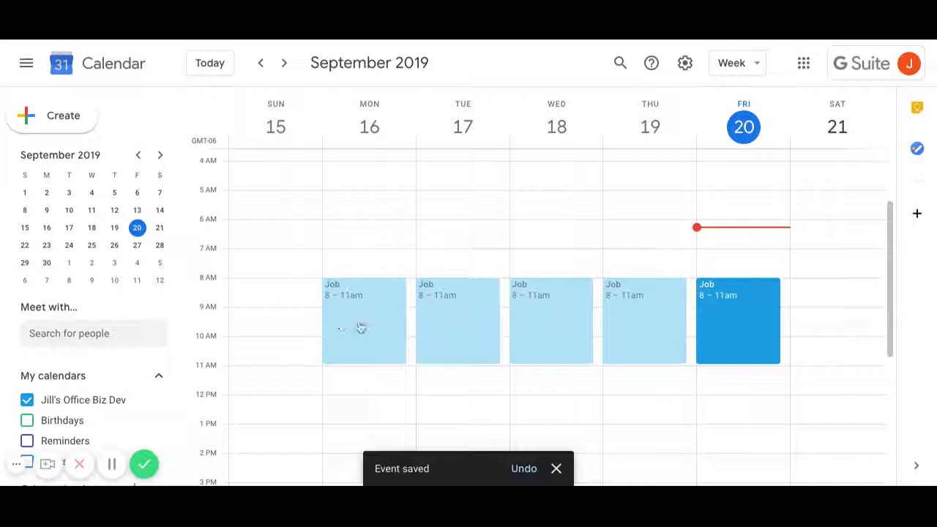
- Create a Monday 12–3pm 'Job' event set to repeat every weekday, and save it
{"action": "left_click", "coordinate": [339, 408]}
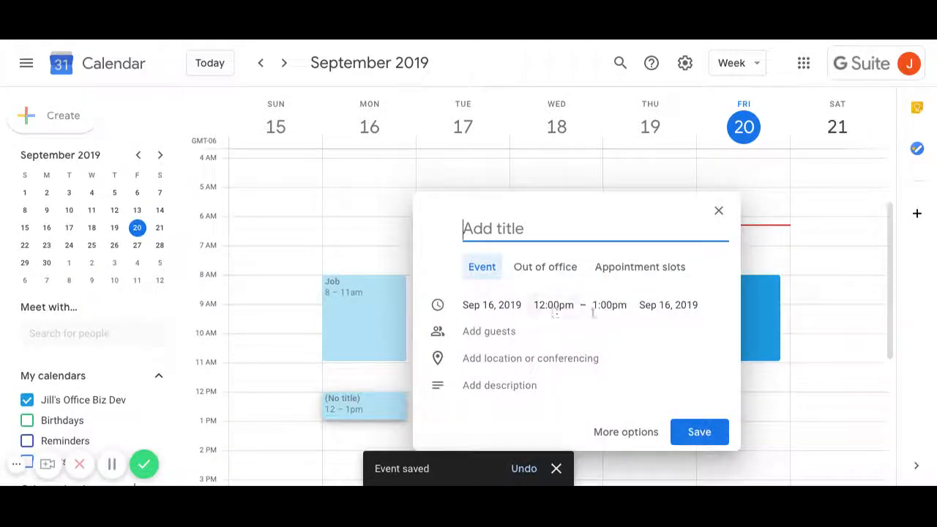
{"action": "left_click", "coordinate": [600, 307]}
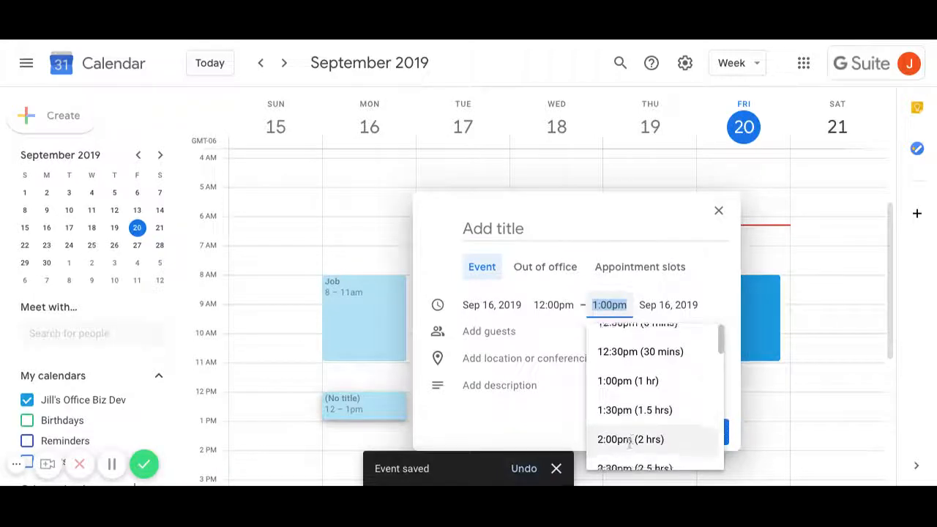
{"action": "scroll", "coordinate": [628, 443], "scroll_direction": "down", "scroll_amount": 3}
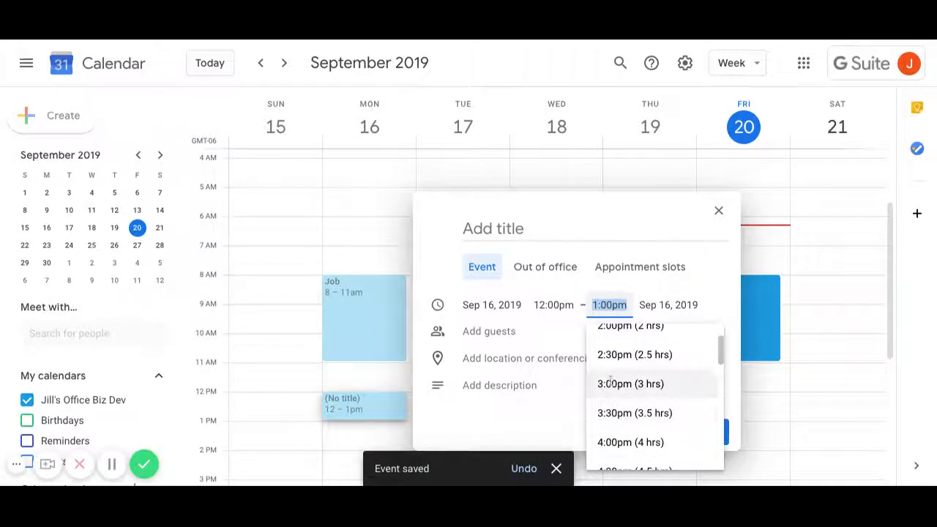
{"action": "left_click", "coordinate": [610, 382]}
{"action": "left_click", "coordinate": [504, 233]}
{"action": "type", "text": "Job"}
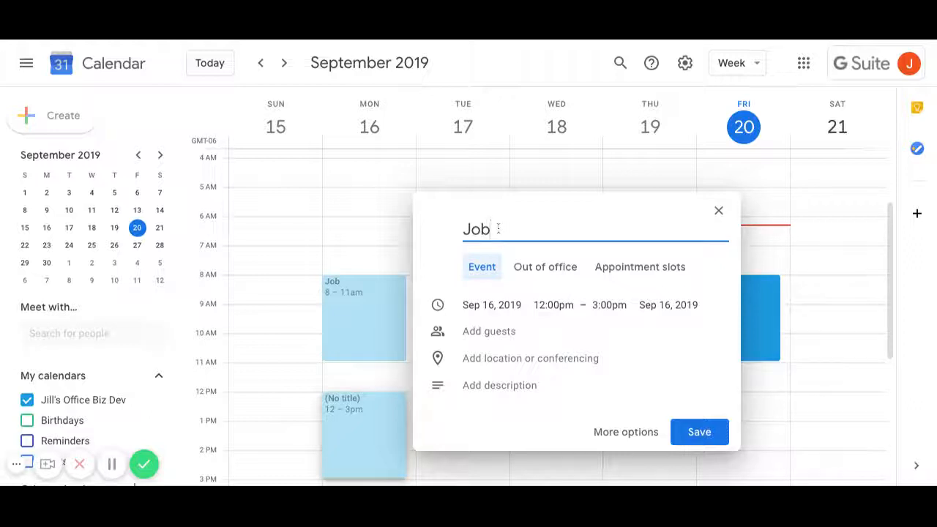
{"action": "left_click", "coordinate": [642, 437]}
{"action": "left_click", "coordinate": [155, 148]}
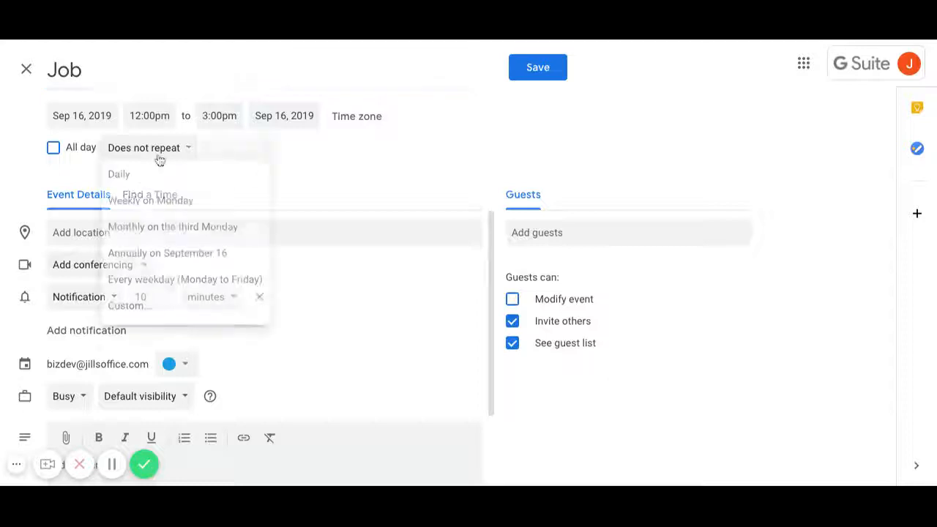
{"action": "left_click", "coordinate": [169, 282]}
{"action": "left_click", "coordinate": [538, 66]}
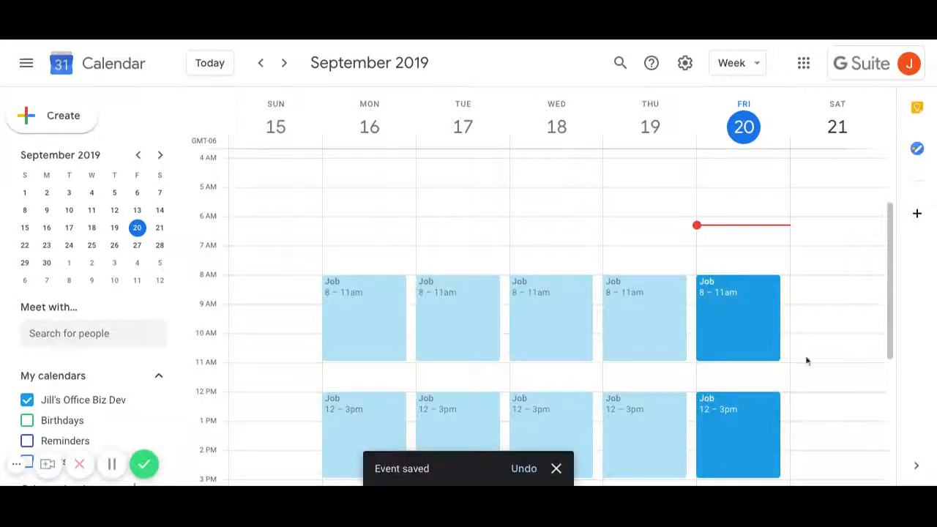
{"action": "left_click", "coordinate": [412, 285]}
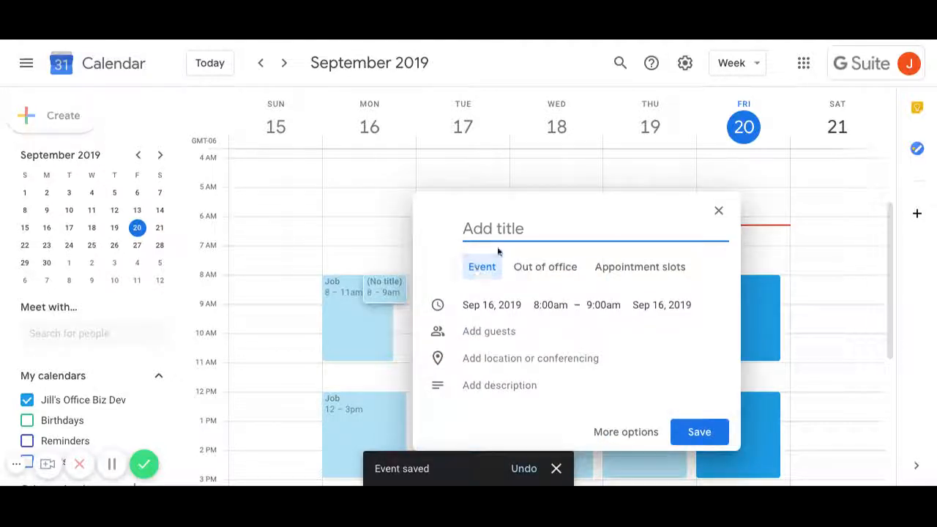
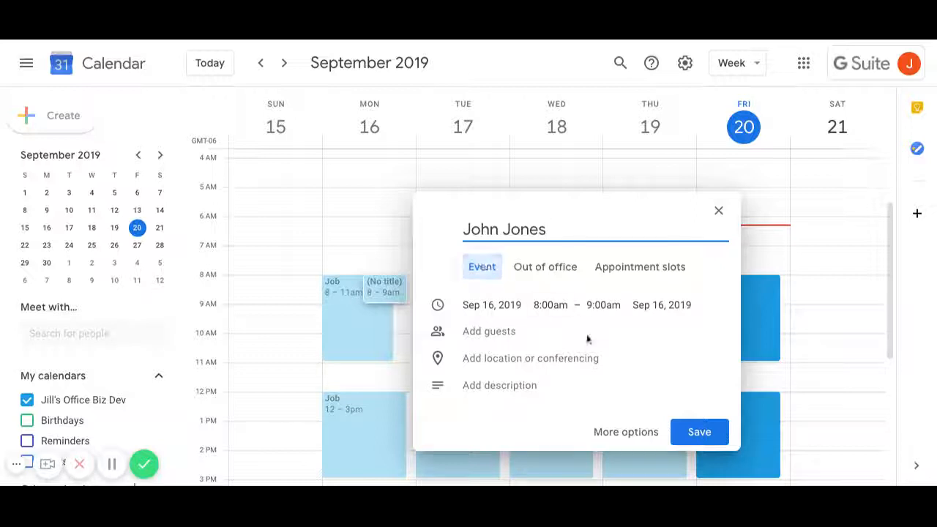
- Save a one-off Monday 8–11am event titled with the client's name
{"action": "left_click", "coordinate": [603, 305]}
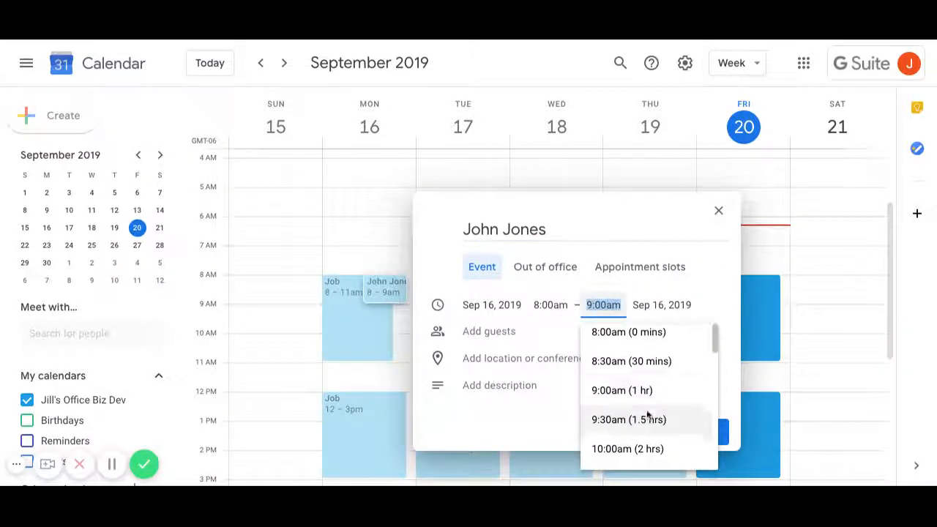
{"action": "scroll", "coordinate": [630, 424], "scroll_direction": "down", "scroll_amount": 1}
{"action": "left_click", "coordinate": [623, 455]}
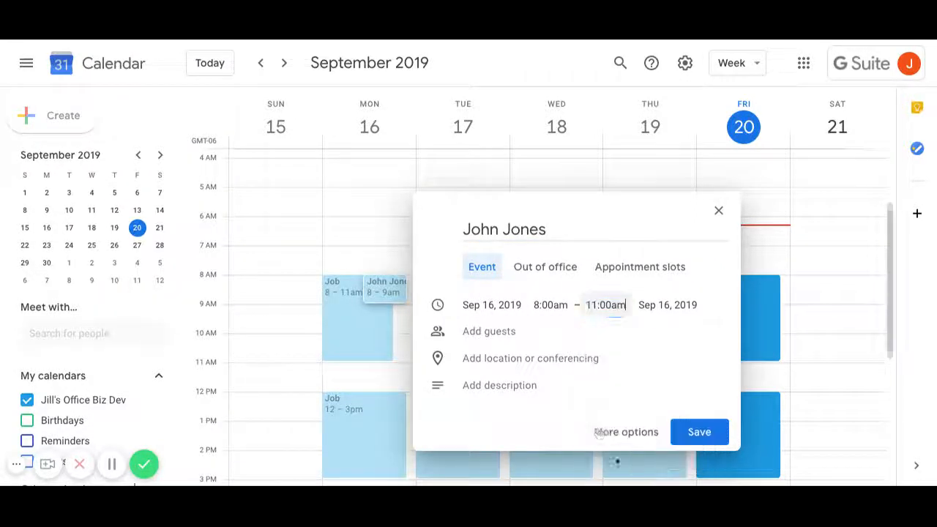
{"action": "left_click", "coordinate": [699, 436]}
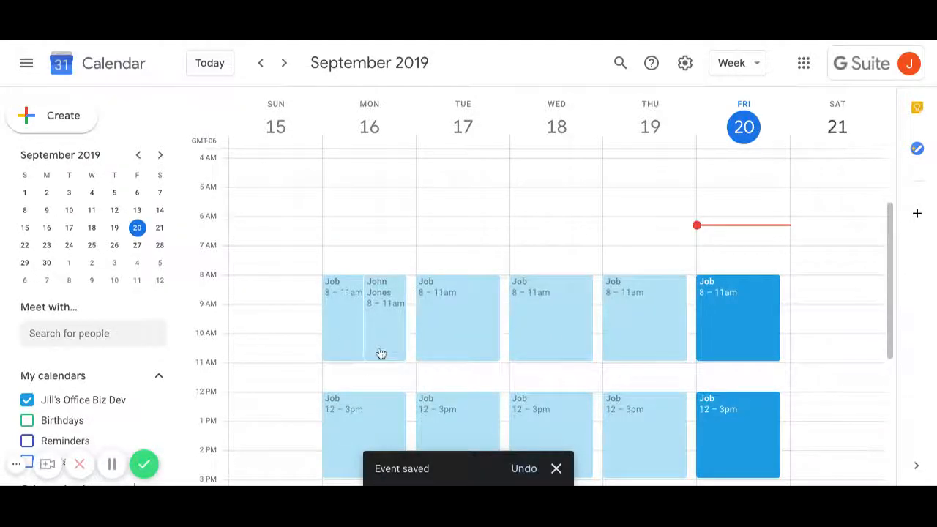
{"action": "scroll", "coordinate": [378, 358], "scroll_direction": "down", "scroll_amount": 4}
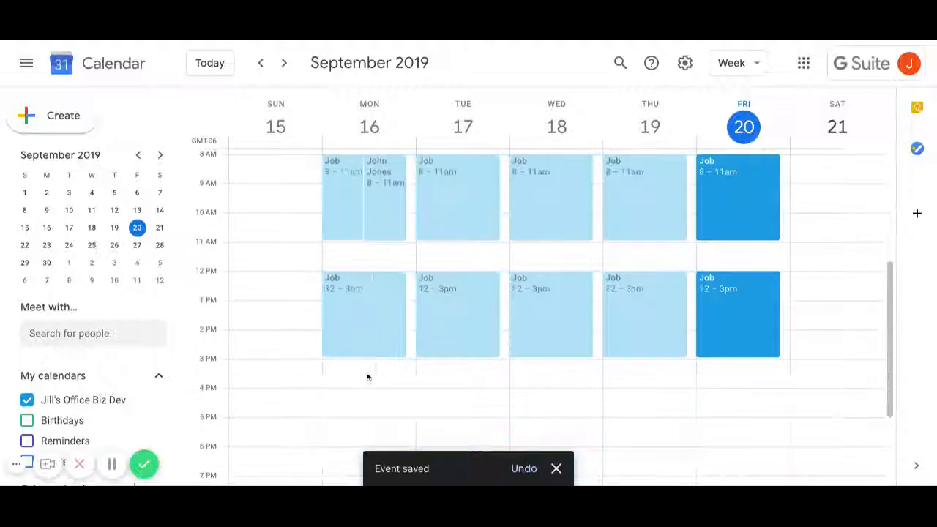
- Create a Monday 4–5pm 'Estimate' event repeating every weekday, and save it
{"action": "left_click", "coordinate": [335, 394]}
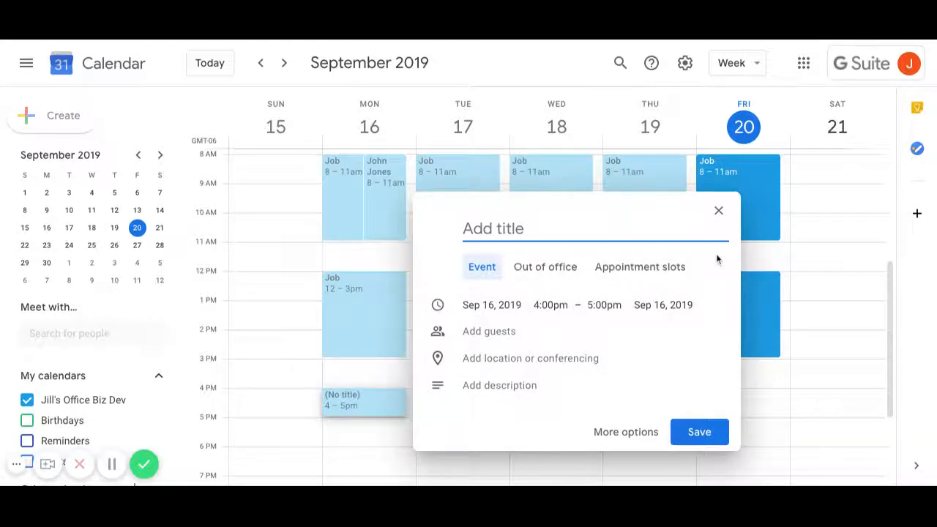
{"action": "type", "text": "Estimate"}
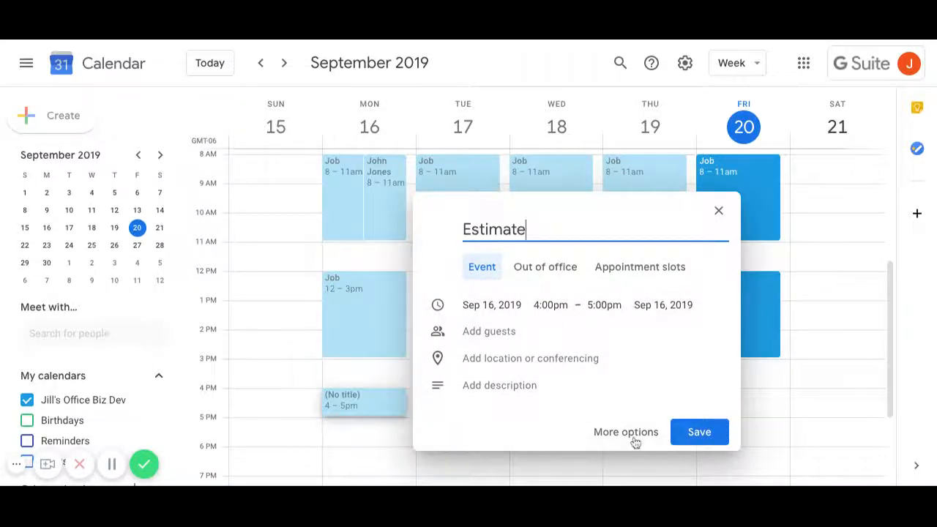
{"action": "left_click", "coordinate": [634, 437]}
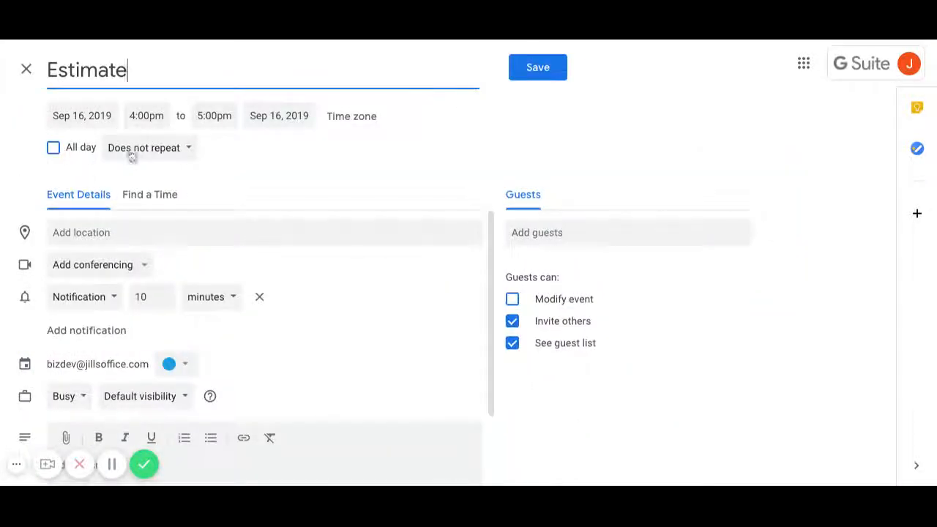
{"action": "left_click", "coordinate": [132, 152]}
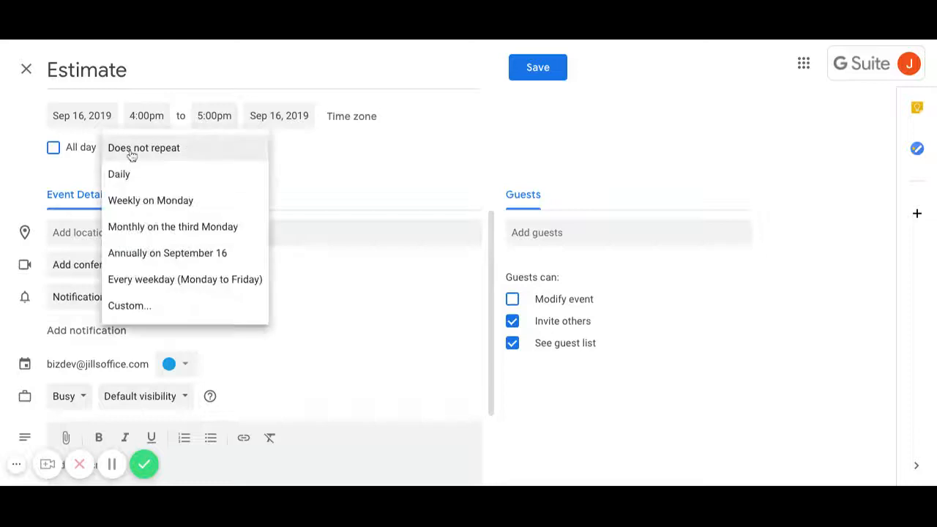
{"action": "left_click", "coordinate": [157, 284]}
{"action": "left_click", "coordinate": [542, 77]}
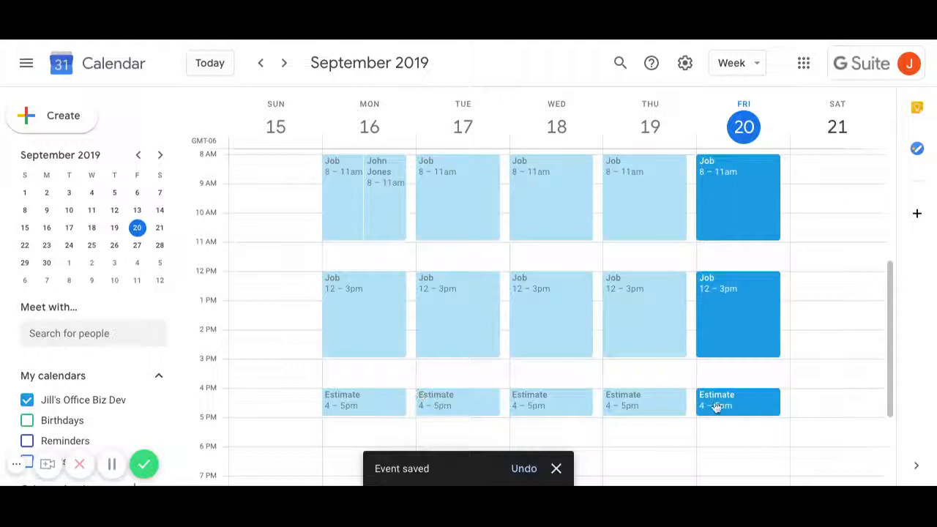
- Delete only Tuesday Sep 17's 8–11am Job occurrence
{"action": "scroll", "coordinate": [615, 411], "scroll_direction": "up", "scroll_amount": 1}
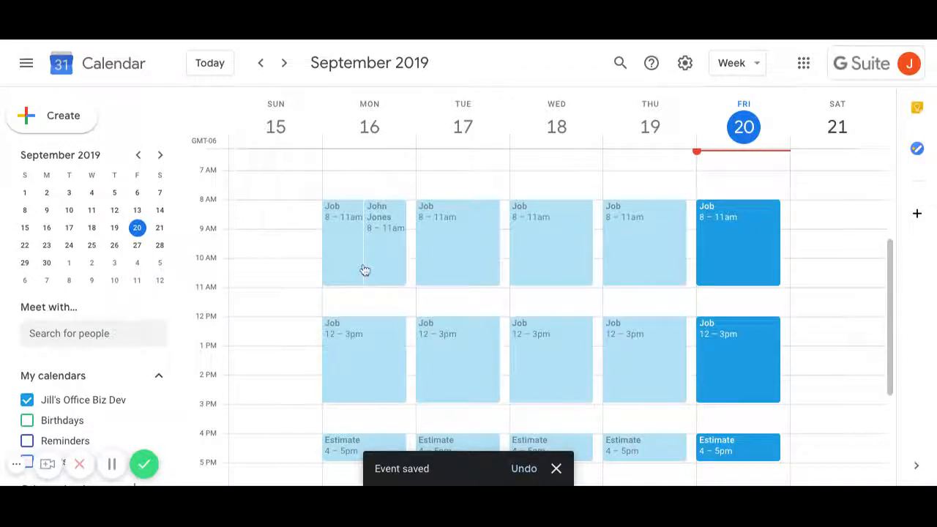
{"action": "left_click", "coordinate": [437, 242]}
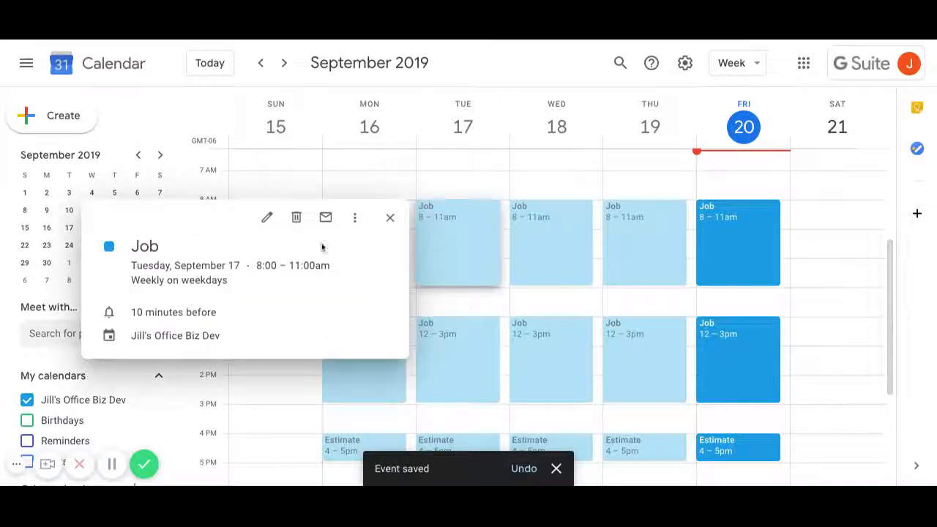
{"action": "left_click", "coordinate": [296, 217]}
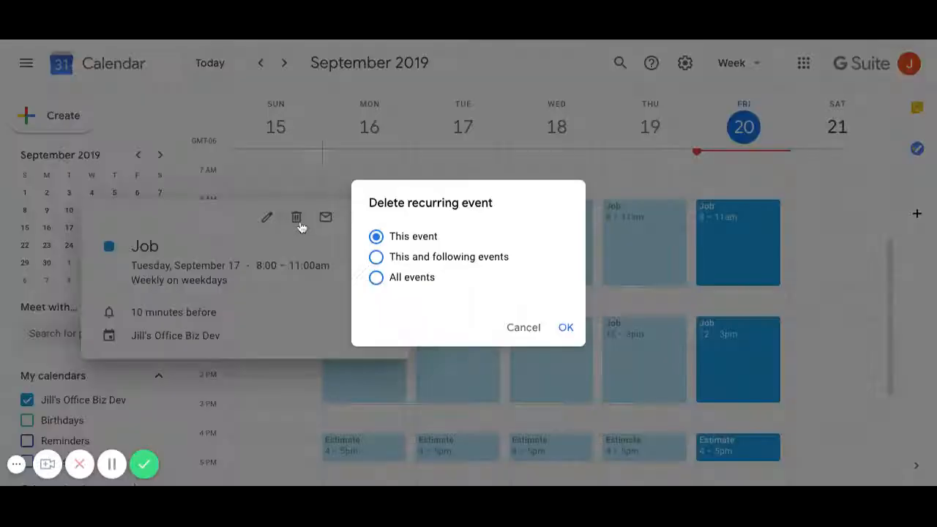
{"action": "left_click", "coordinate": [567, 327]}
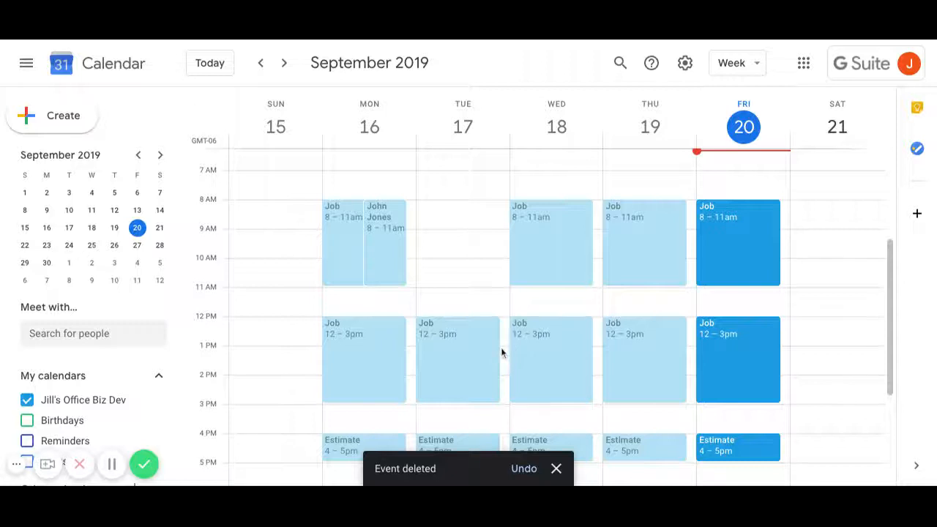
- Retitle Wednesday's 8–11am Job occurrence to 'UNAVAILABLE', applying it to this event only
{"action": "left_click", "coordinate": [544, 218]}
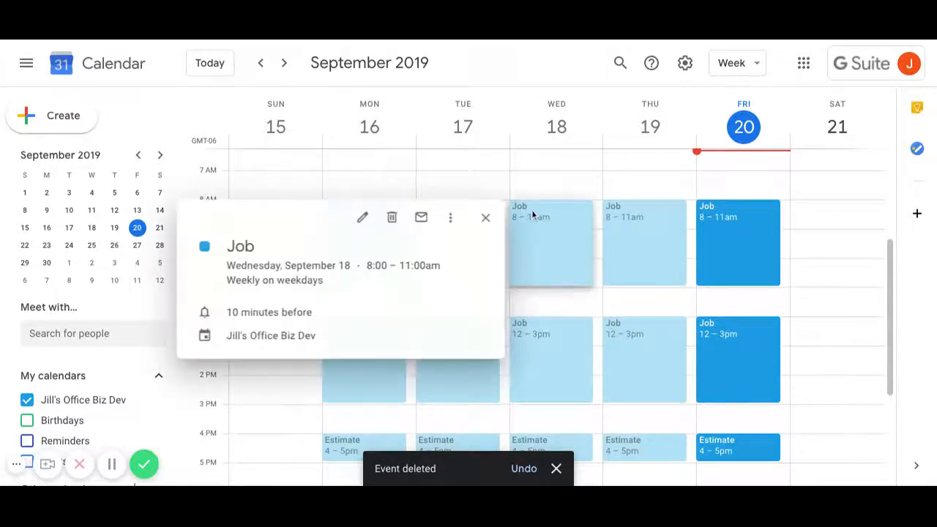
{"action": "left_click", "coordinate": [360, 217]}
{"action": "left_click_drag", "start_coordinate": [112, 70], "coordinate": [1, 59]}
{"action": "type", "text": "UNAVAILABLE"}
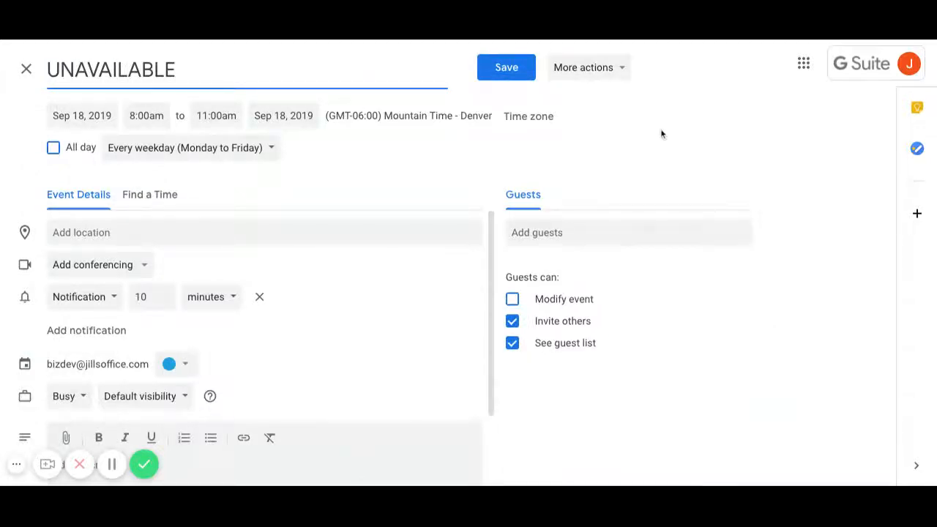
{"action": "left_click", "coordinate": [512, 73]}
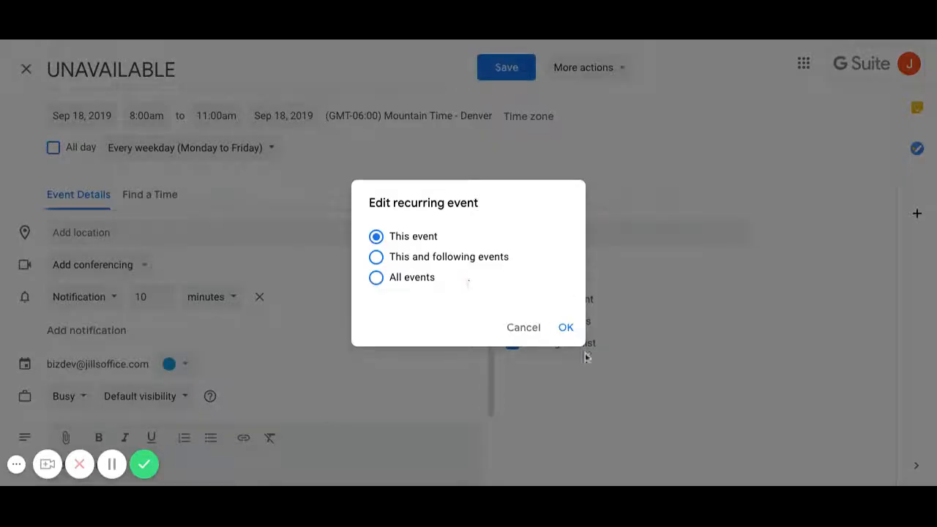
{"action": "left_click", "coordinate": [567, 329]}
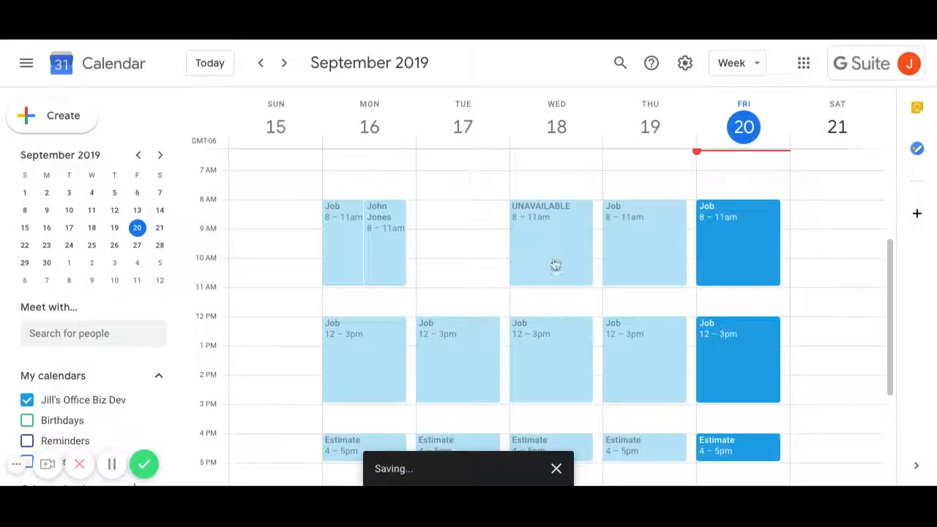
- Start a new Tuesday Sep 17 event running from 7:00am to 6:00pm
{"action": "left_click", "coordinate": [433, 185]}
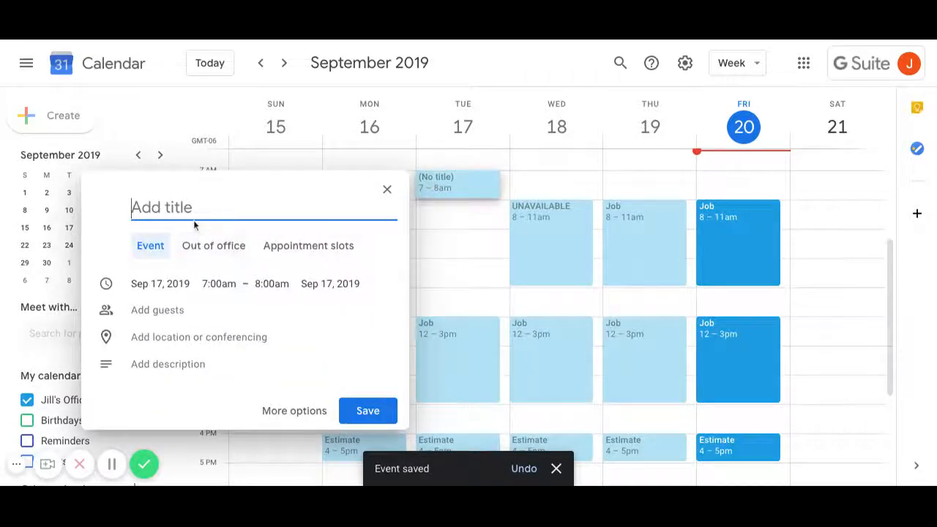
{"action": "left_click", "coordinate": [214, 284]}
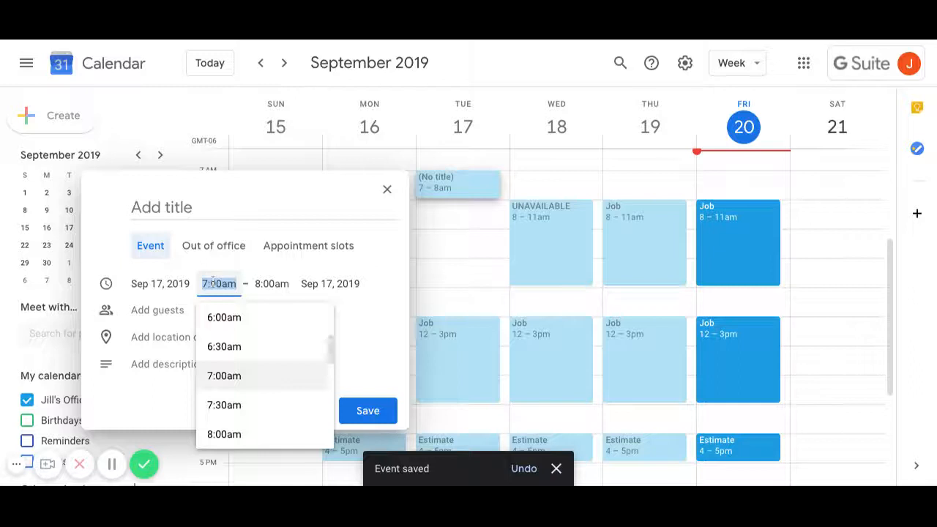
{"action": "left_click", "coordinate": [224, 376]}
{"action": "left_click", "coordinate": [272, 283]}
{"action": "scroll", "coordinate": [317, 388], "scroll_direction": "down", "scroll_amount": 2}
{"action": "scroll", "coordinate": [316, 388], "scroll_direction": "down", "scroll_amount": 5}
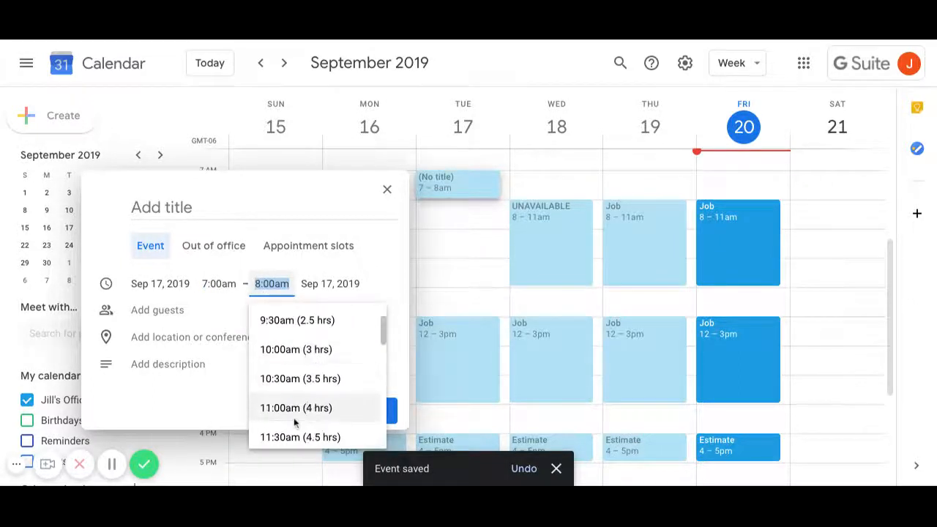
{"action": "scroll", "coordinate": [301, 325], "scroll_direction": "down", "scroll_amount": 3}
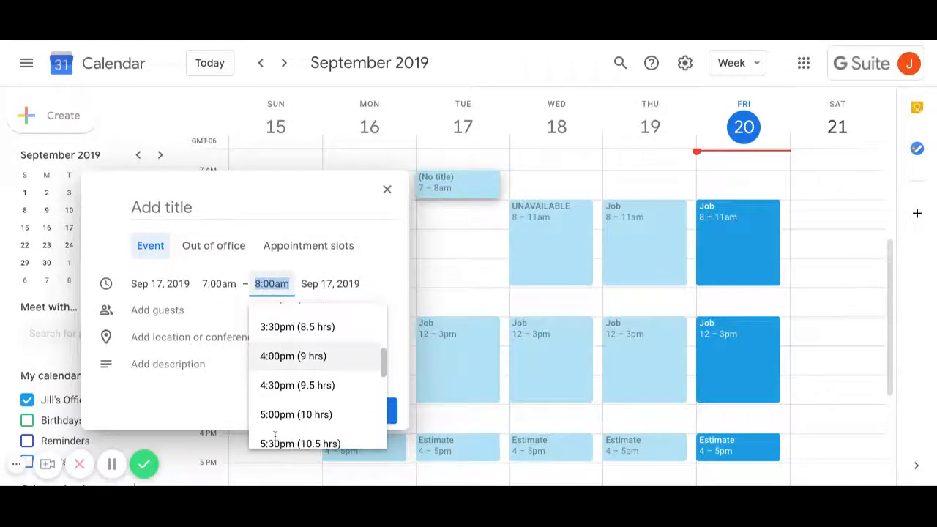
{"action": "left_click", "coordinate": [278, 366]}
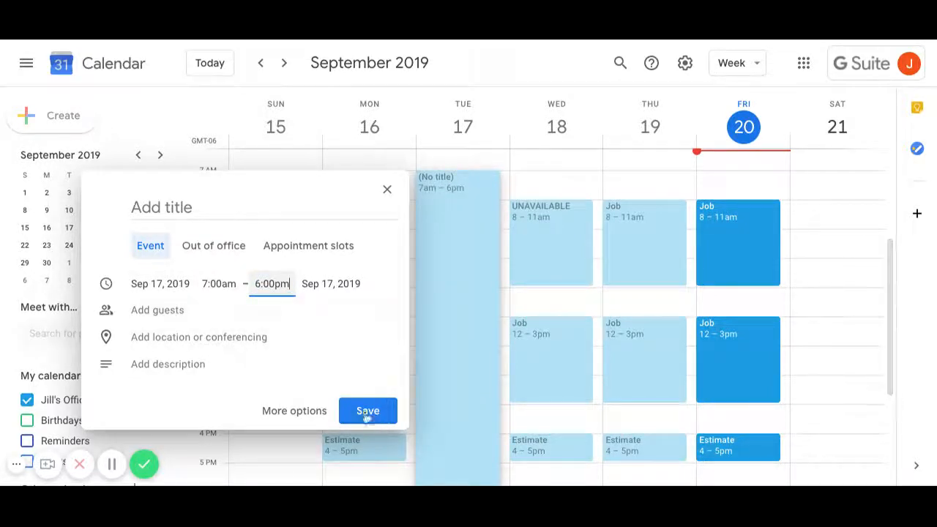
- Title it 'Out of office', make it an out-of-office block, and save declining meetings
{"action": "left_click", "coordinate": [191, 209]}
{"action": "type", "text": "Out o"}
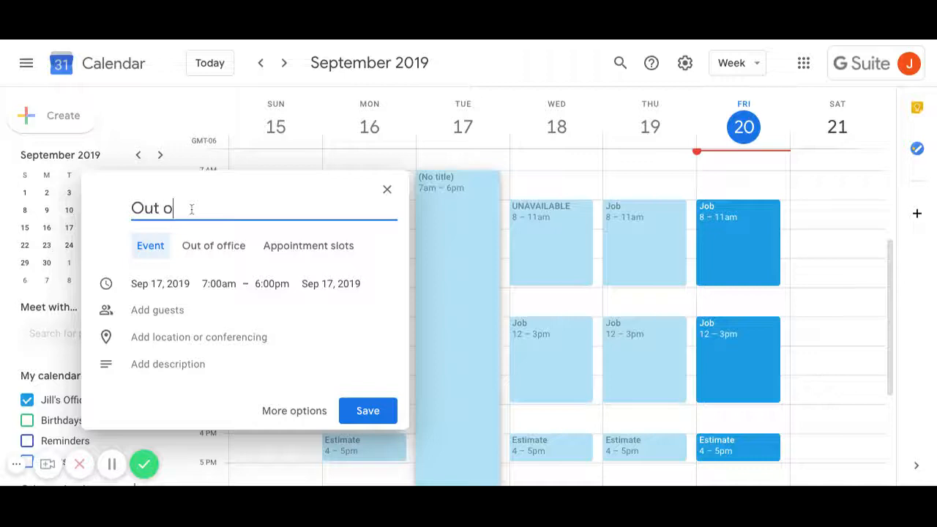
{"action": "type", "text": "f office"}
{"action": "left_click", "coordinate": [368, 432]}
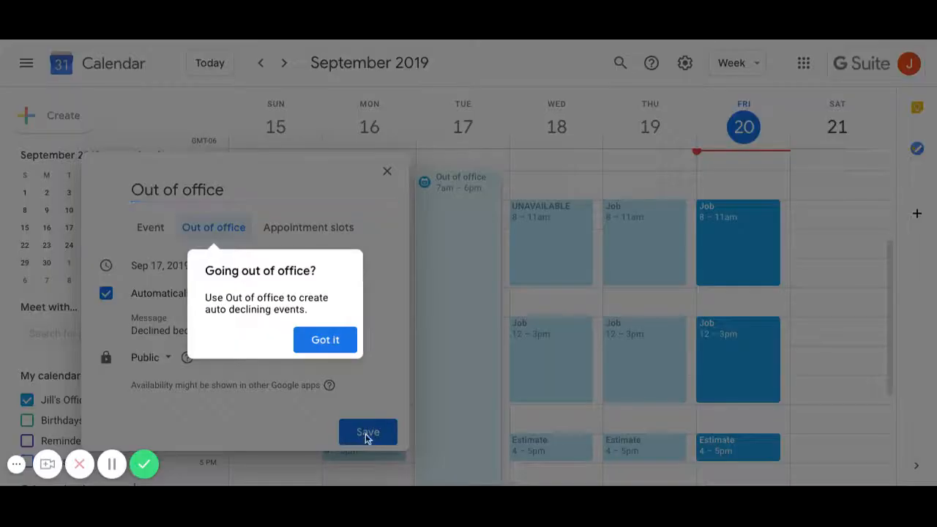
{"action": "left_click", "coordinate": [366, 436]}
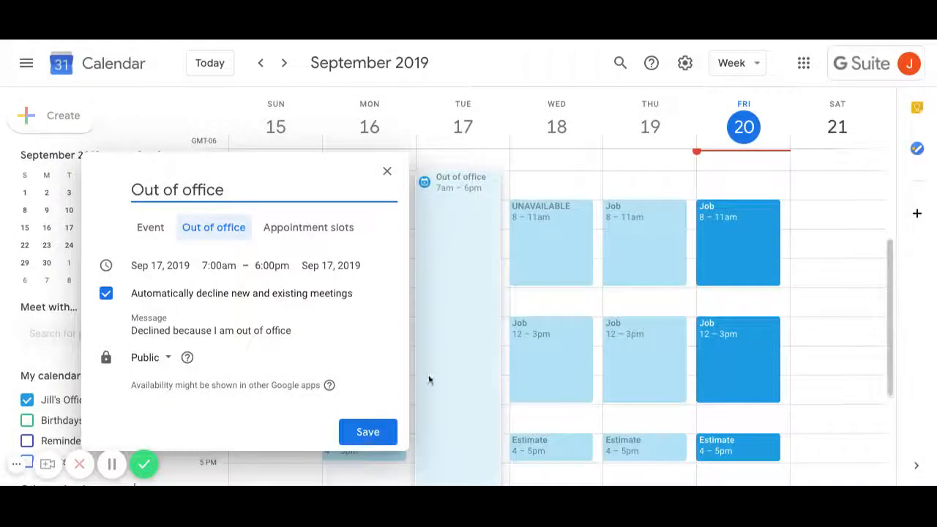
{"action": "left_click", "coordinate": [369, 433]}
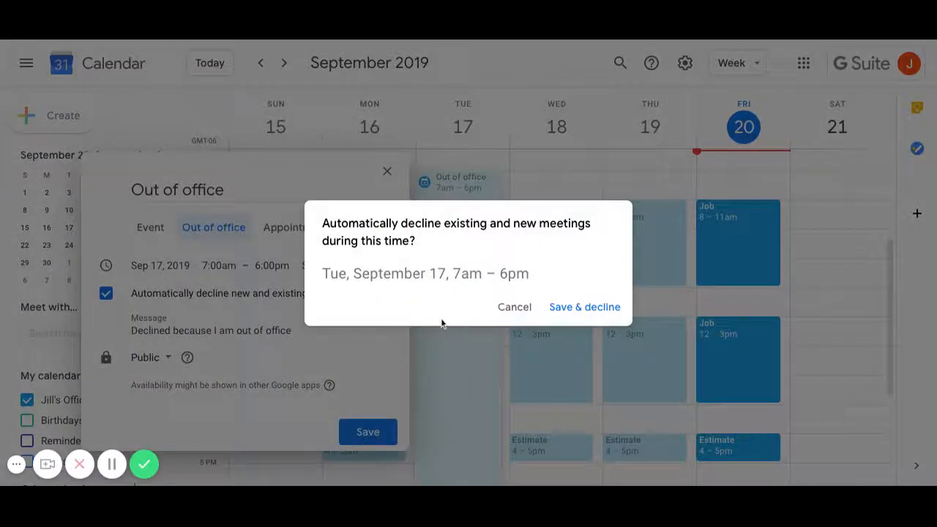
{"action": "left_click", "coordinate": [560, 310]}
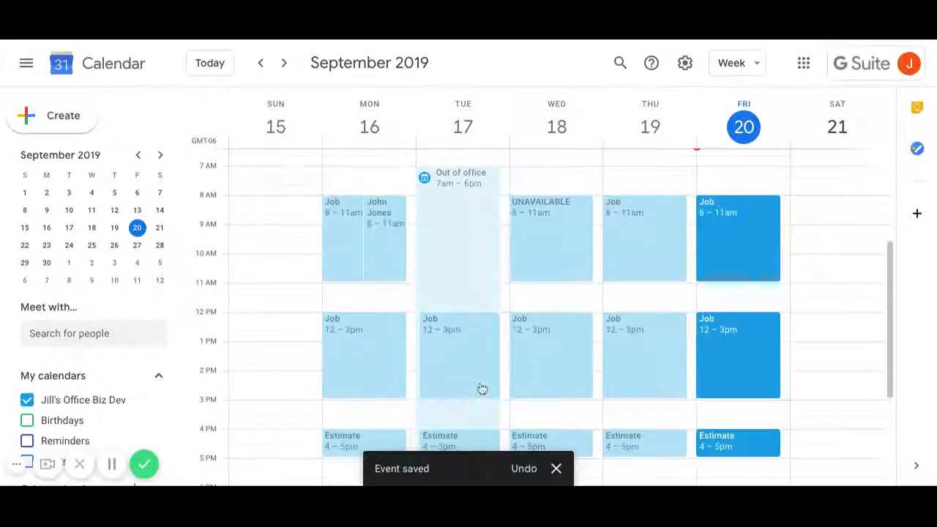
{"action": "scroll", "coordinate": [455, 392], "scroll_direction": "down", "scroll_amount": 2}
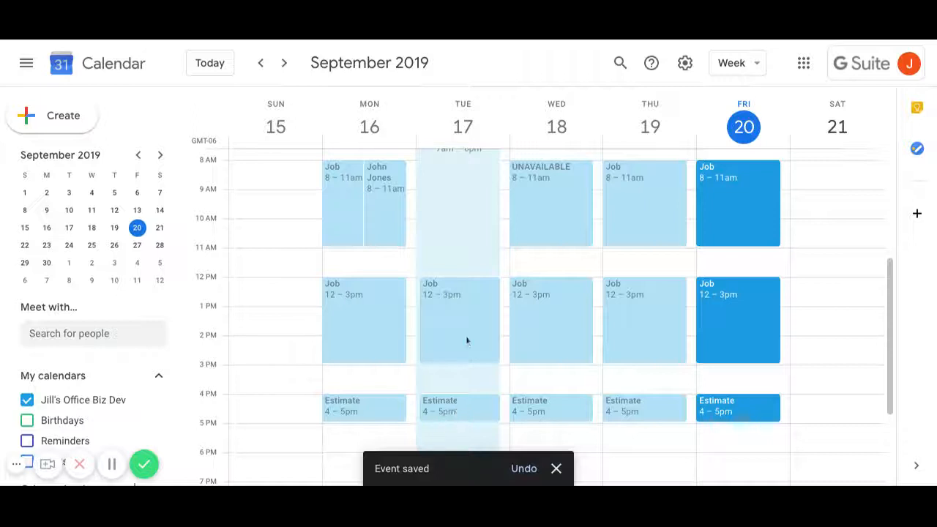
{"action": "scroll", "coordinate": [480, 352], "scroll_direction": "up", "scroll_amount": 3}
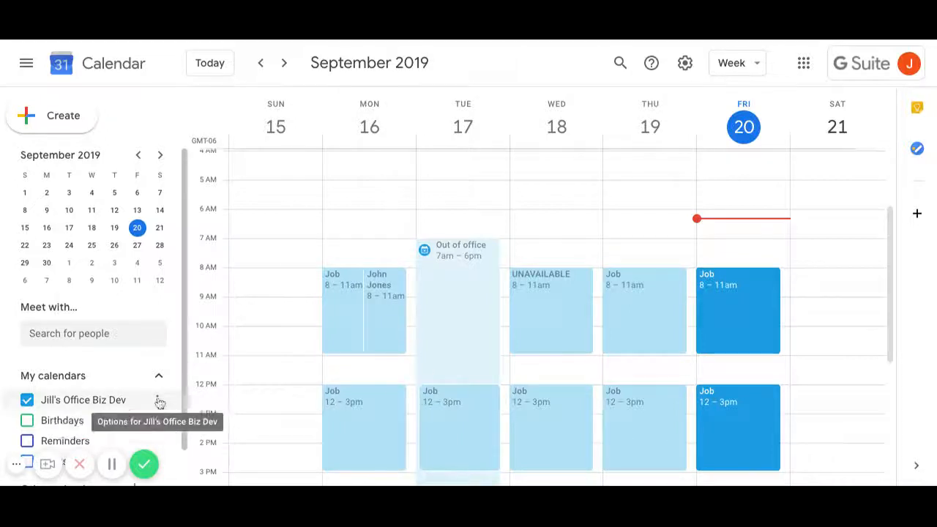
- Open Settings and sharing for Jill's Office Biz Dev and scroll to Share with specific people
{"action": "left_click", "coordinate": [159, 400]}
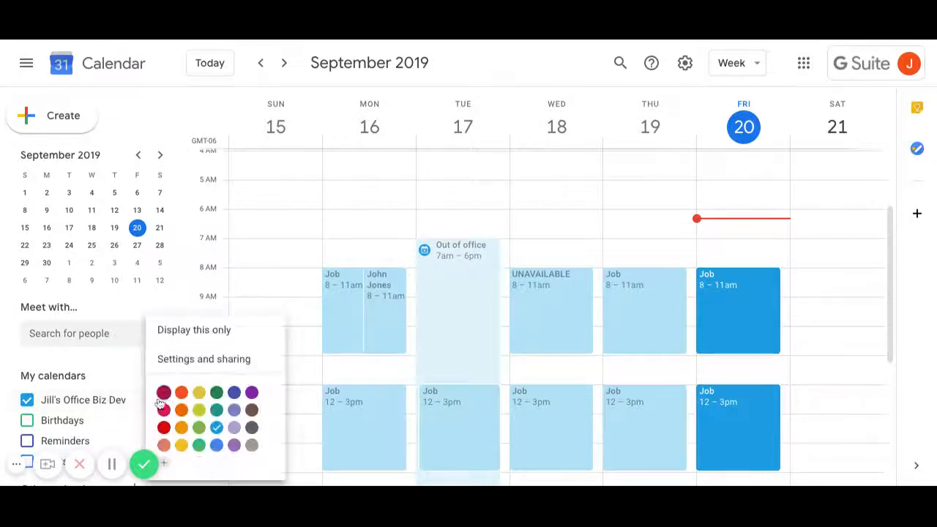
{"action": "left_click", "coordinate": [208, 368]}
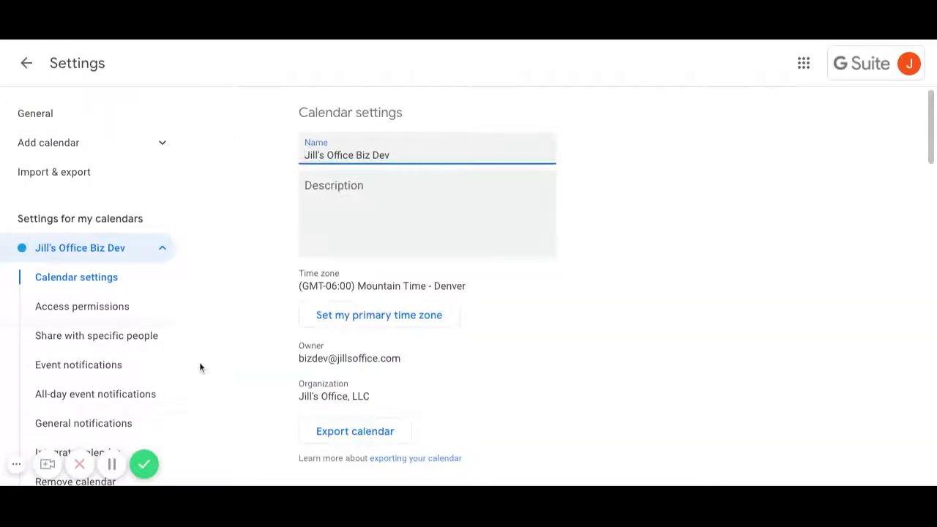
{"action": "scroll", "coordinate": [440, 309], "scroll_direction": "down", "scroll_amount": 4}
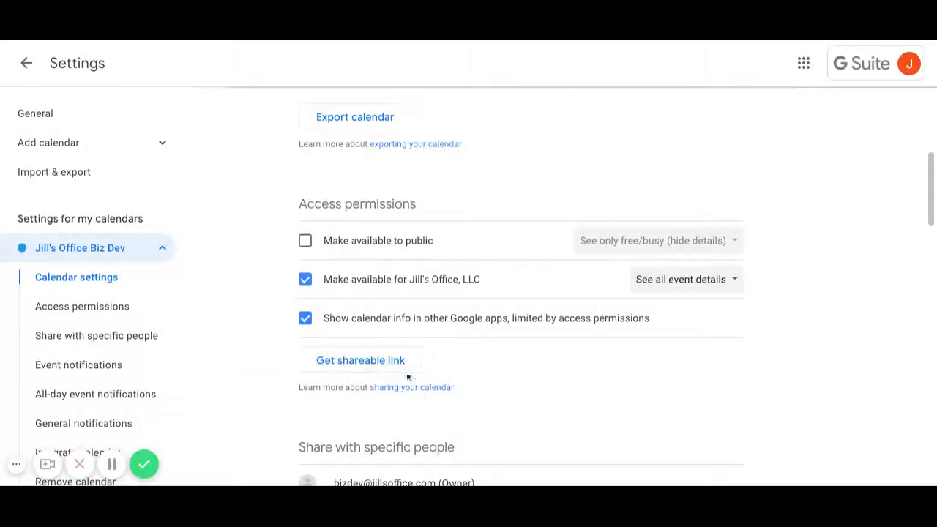
{"action": "scroll", "coordinate": [340, 287], "scroll_direction": "down", "scroll_amount": 6}
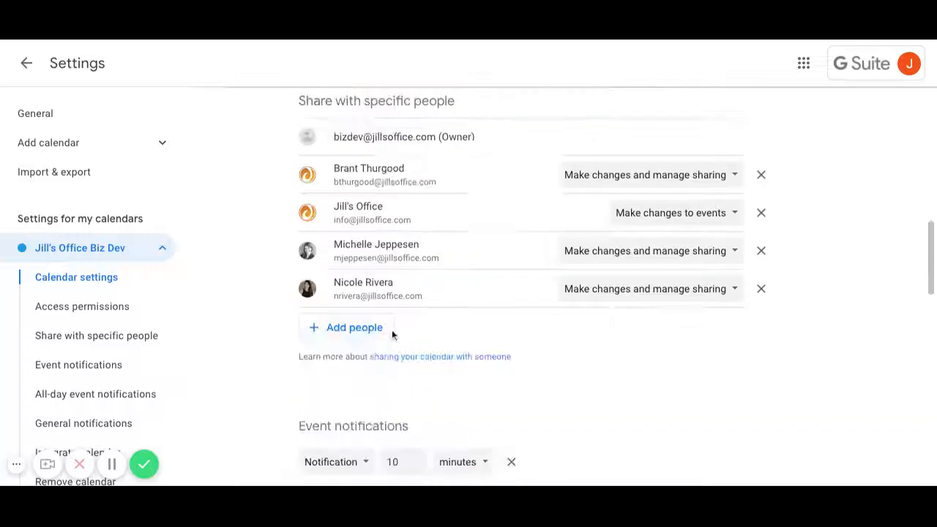
- Share the calendar with Jill's Office's e-mail address with 'Make changes to events' permission, and send
{"action": "left_click", "coordinate": [349, 212]}
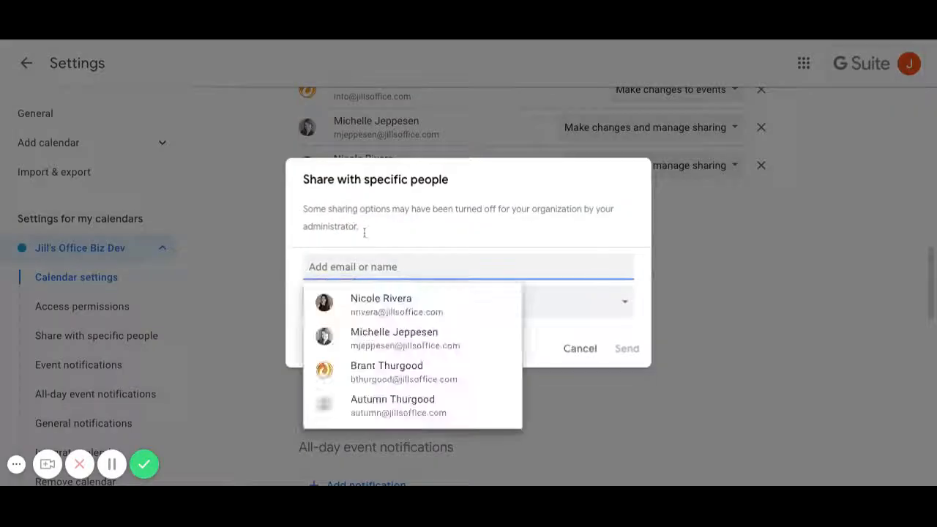
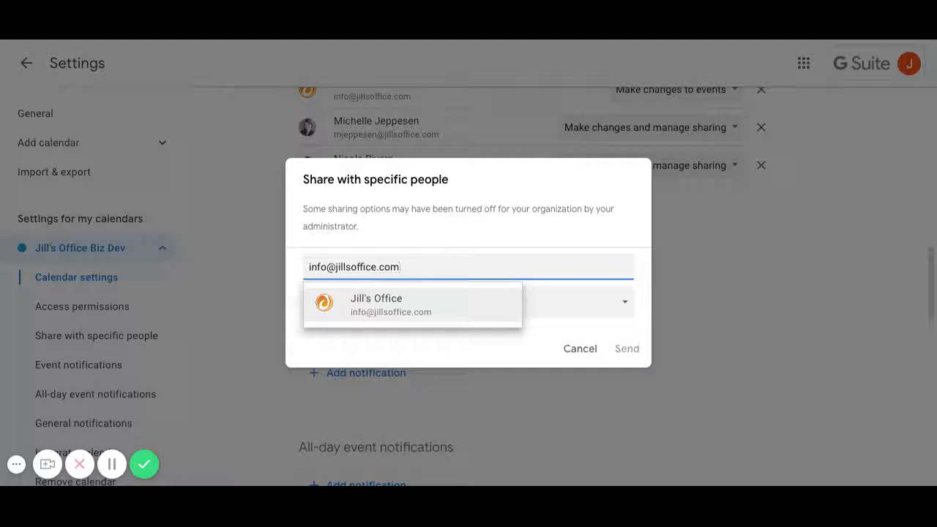
{"action": "left_click", "coordinate": [373, 306]}
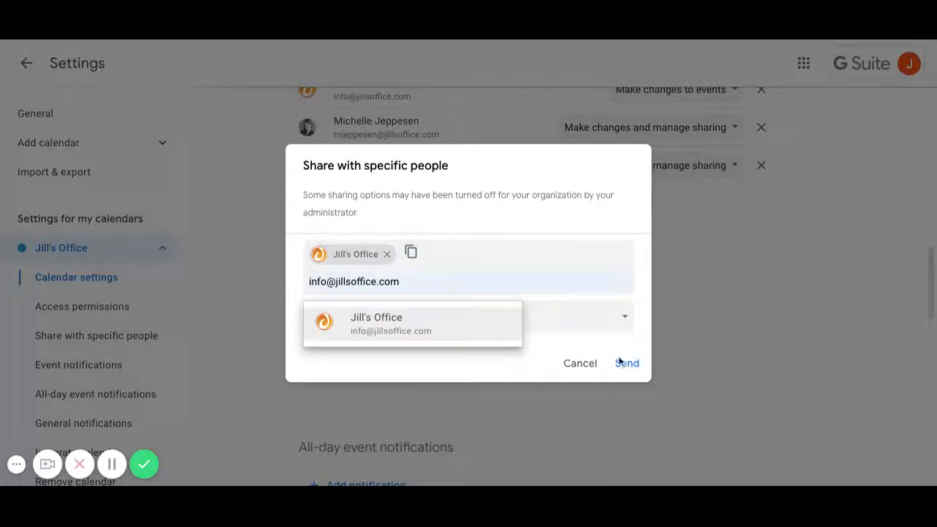
{"action": "left_click", "coordinate": [625, 321]}
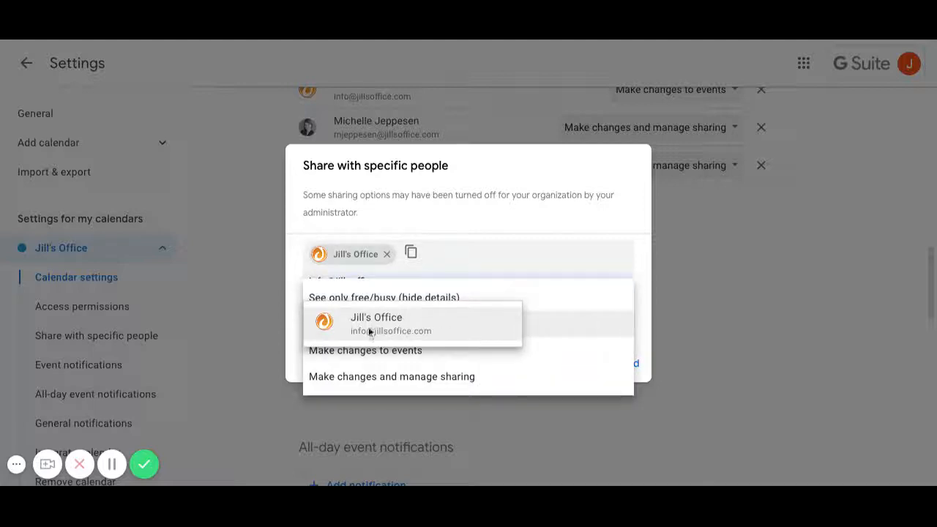
{"action": "left_click", "coordinate": [459, 259]}
{"action": "left_click", "coordinate": [454, 320]}
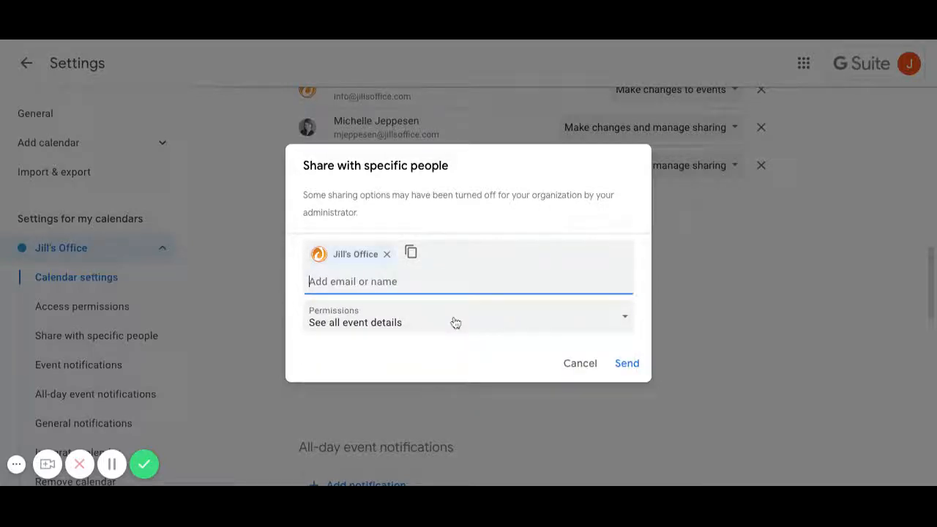
{"action": "left_click", "coordinate": [590, 329]}
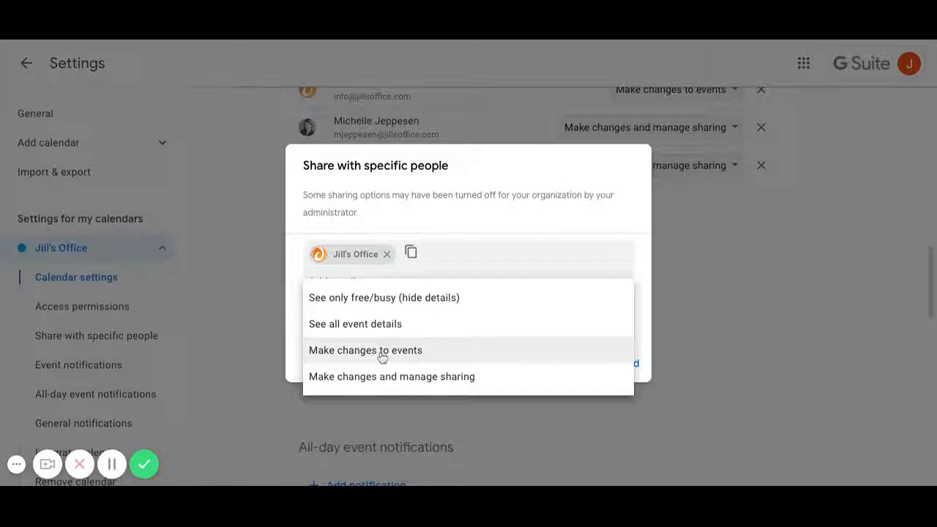
{"action": "left_click", "coordinate": [382, 351]}
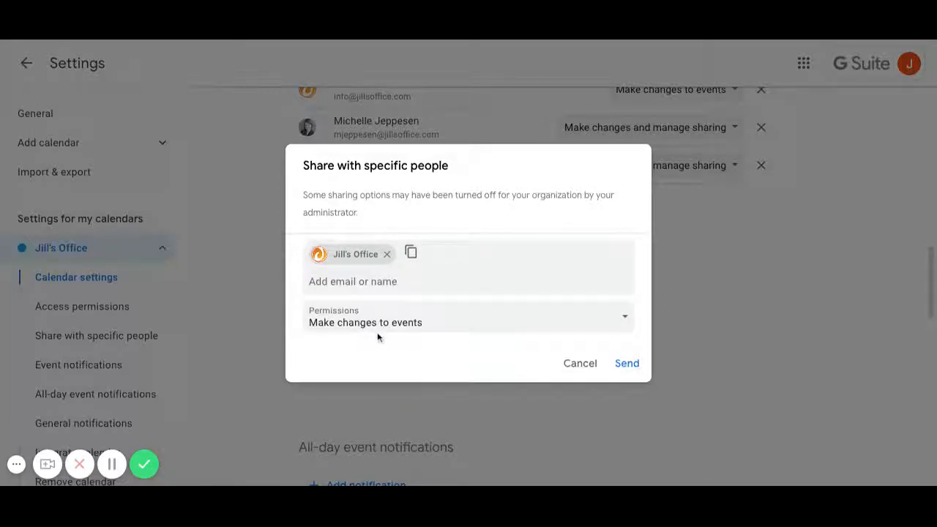
{"action": "left_click", "coordinate": [385, 332]}
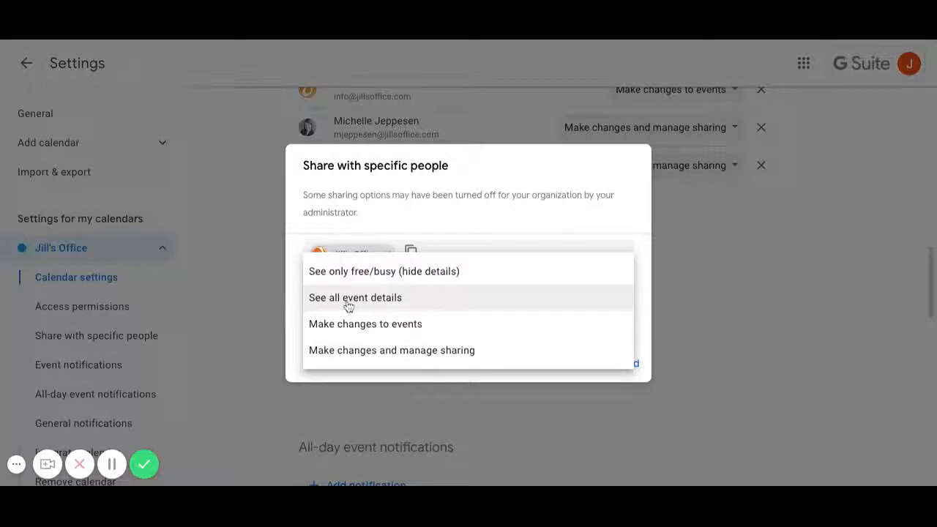
{"action": "left_click", "coordinate": [384, 331]}
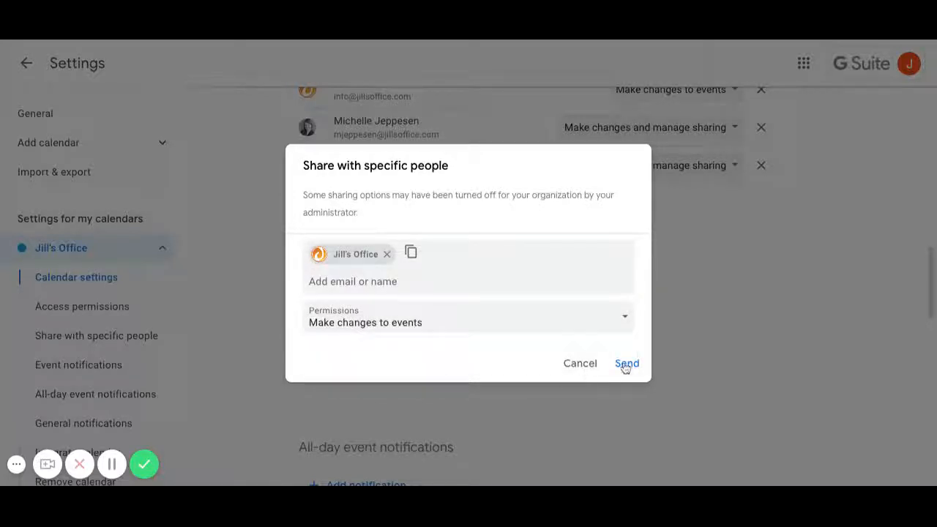
{"action": "left_click", "coordinate": [626, 366]}
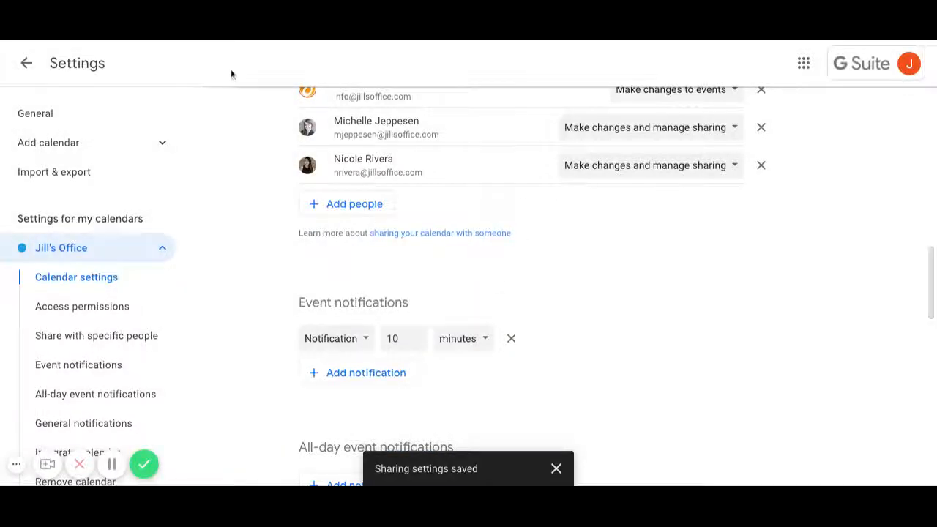